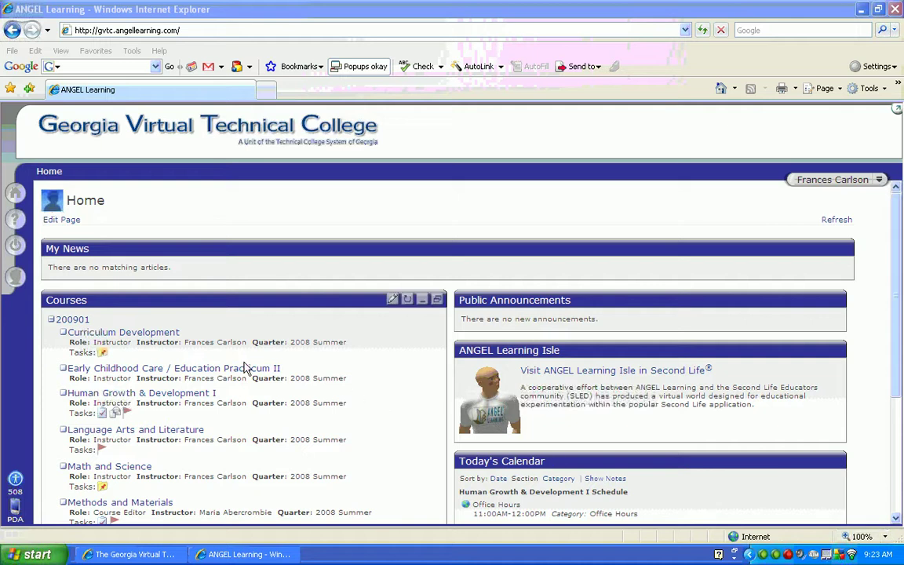
Step: Open the Human Growth & Development I course and go to its Discussion #1 - Due 07.12 forum
left_click(159, 398)
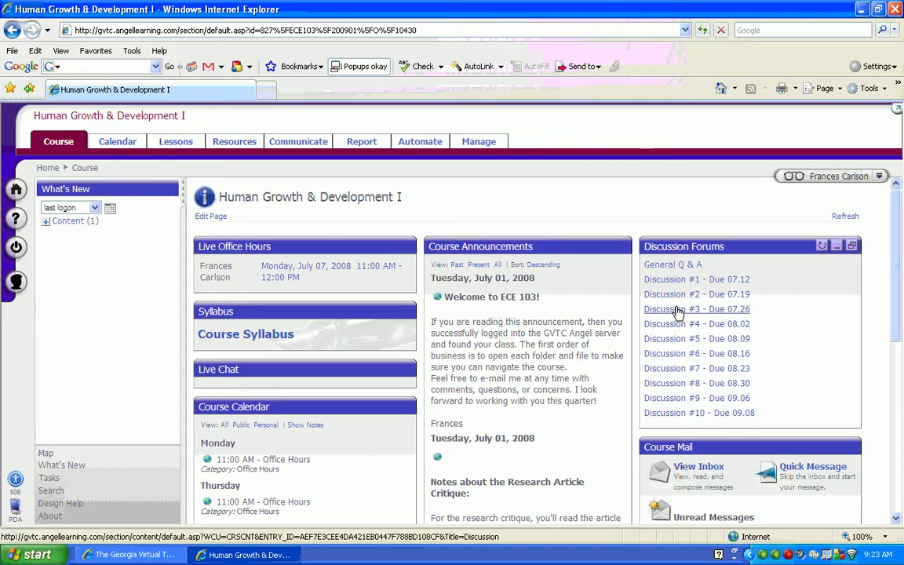
left_click(677, 311)
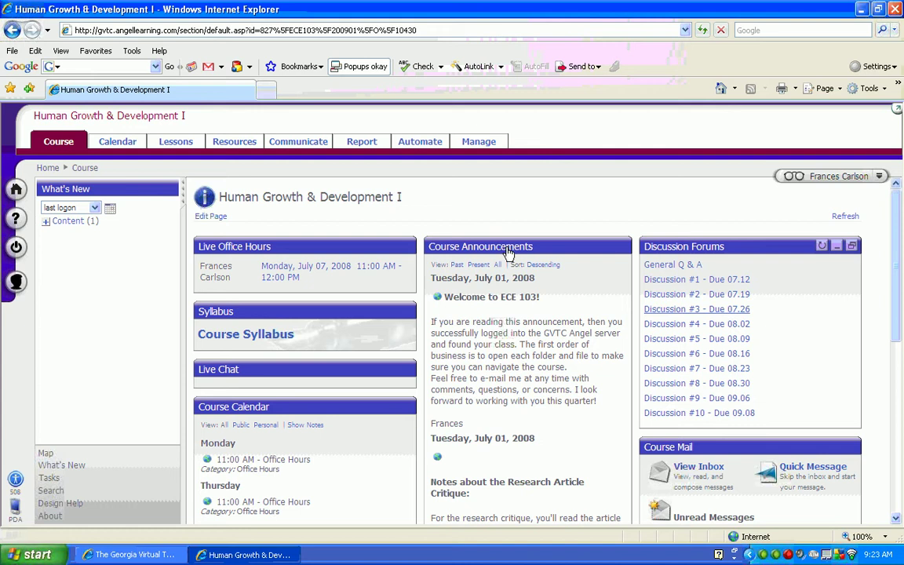
left_click(298, 146)
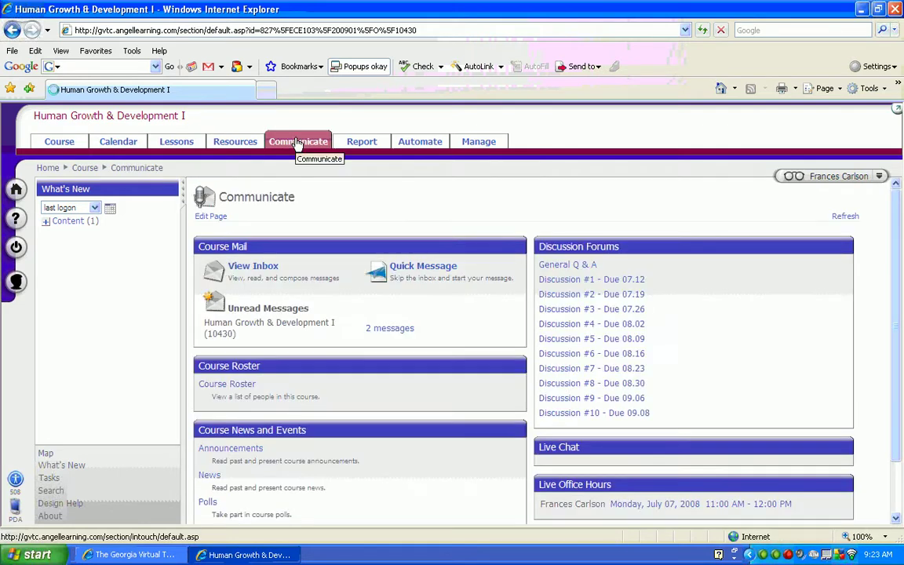
left_click(634, 282)
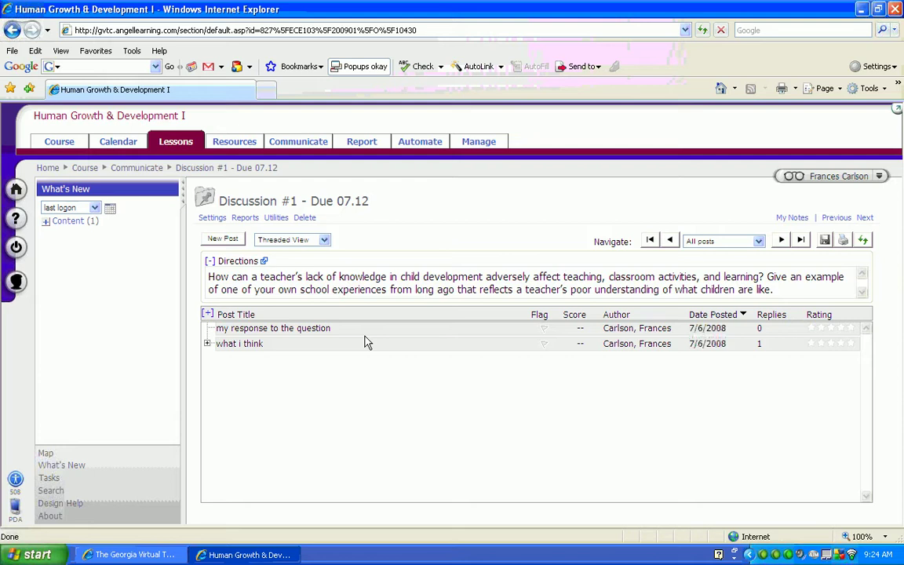
left_click(365, 343)
Step: Start a new post in Discussion #1 and title it "week one response"
left_click(222, 239)
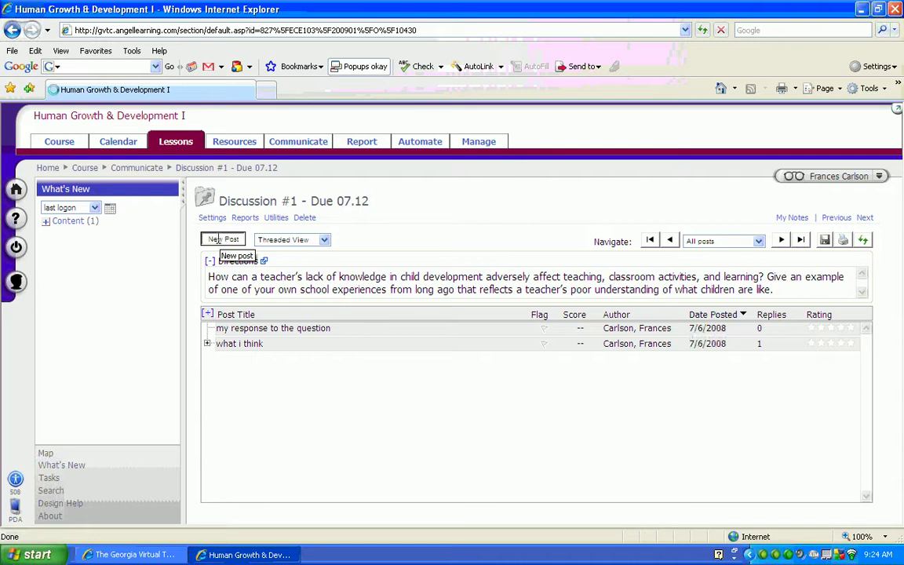
left_click(288, 314)
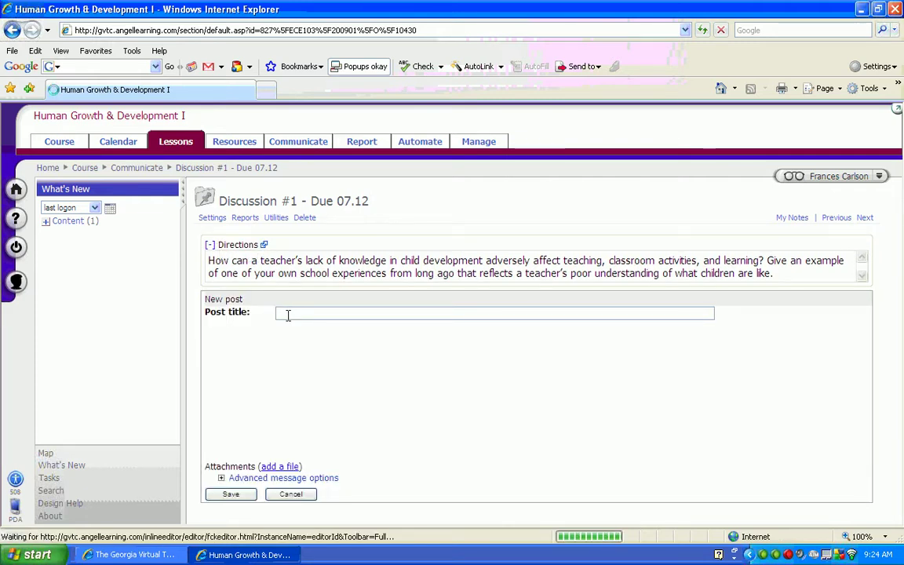
type("Week one response")
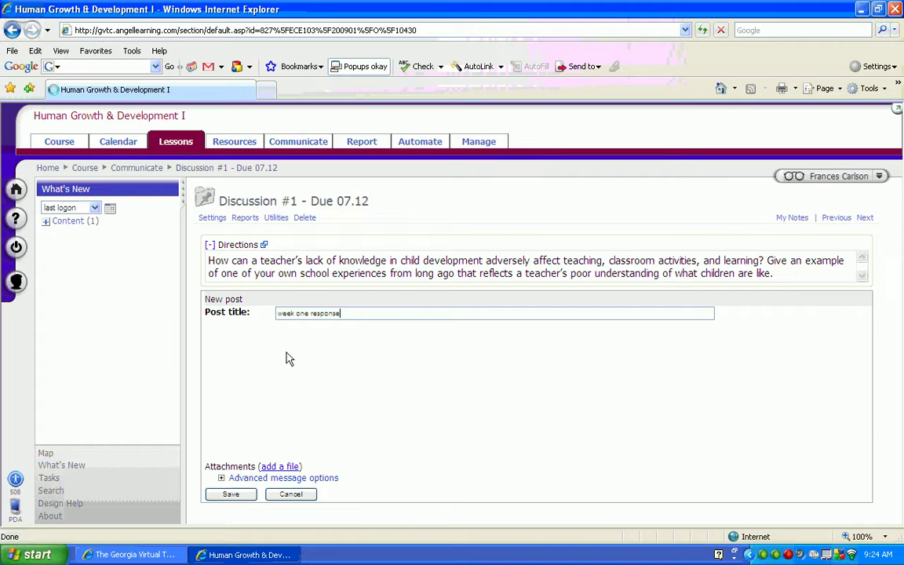
left_click(276, 347)
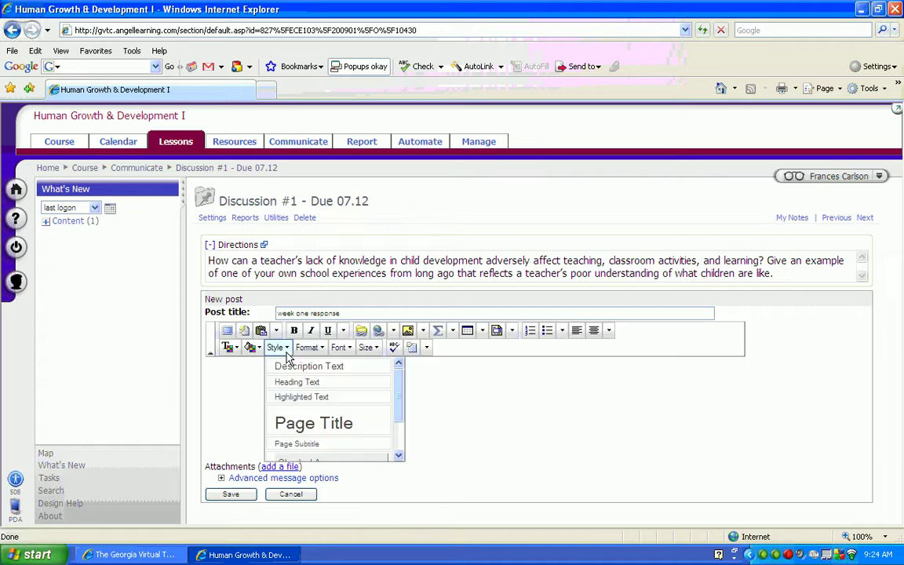
Step: Write "i think teachers rock - especially" followed by the instructor's title and surname as the message, and save the post
left_click(237, 382)
type("i think teachers rock - especi")
type("l")
key("BackSpace")
type("all")
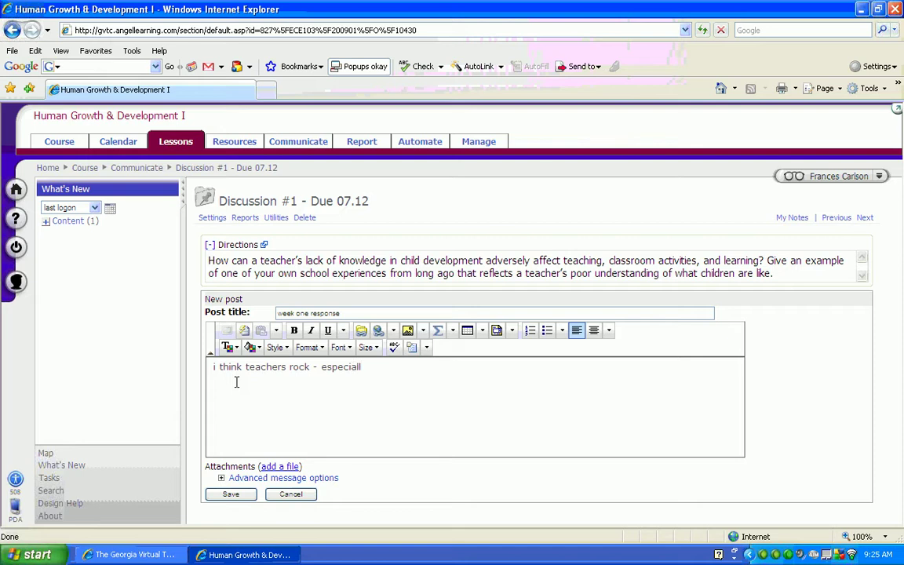
type("y ms. carlson.")
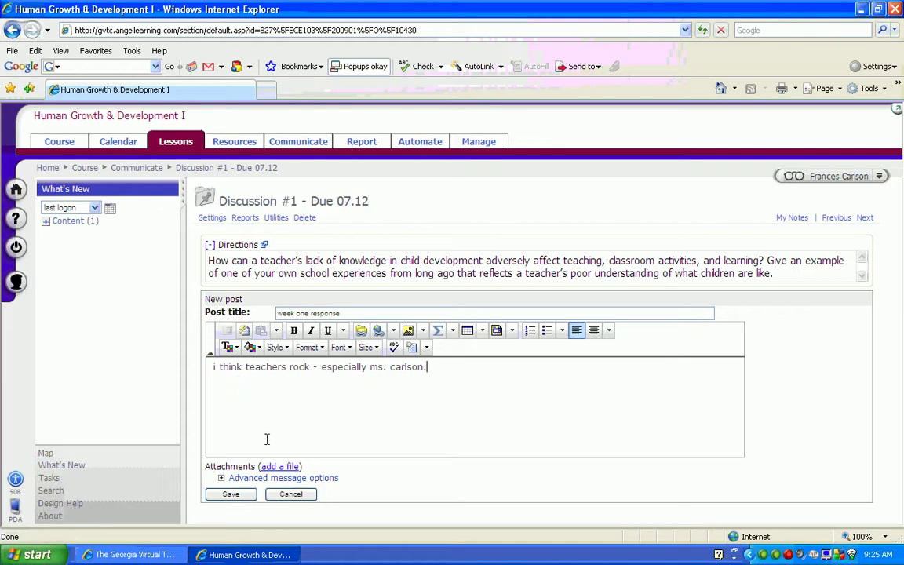
left_click(229, 494)
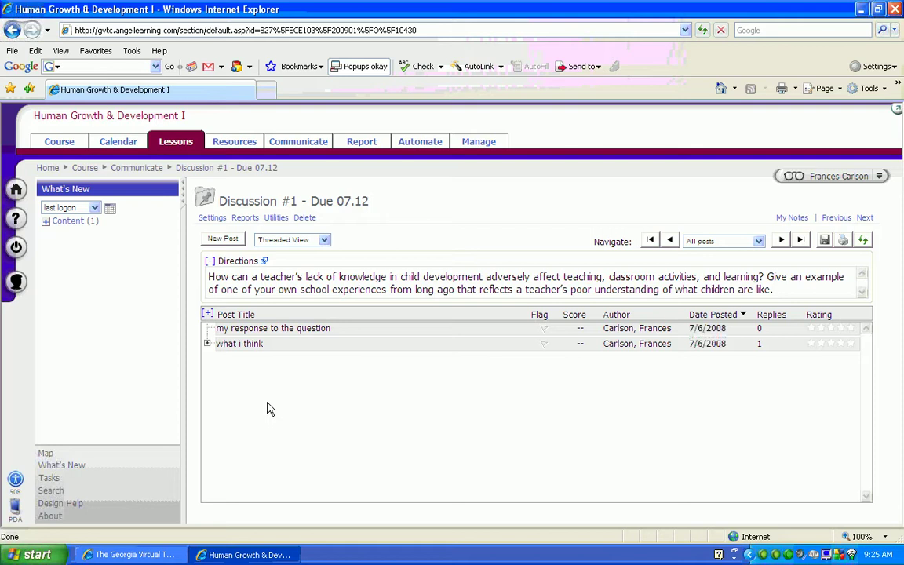
Step: Open the post "my response to the question" and start a reply to it
left_click(280, 332)
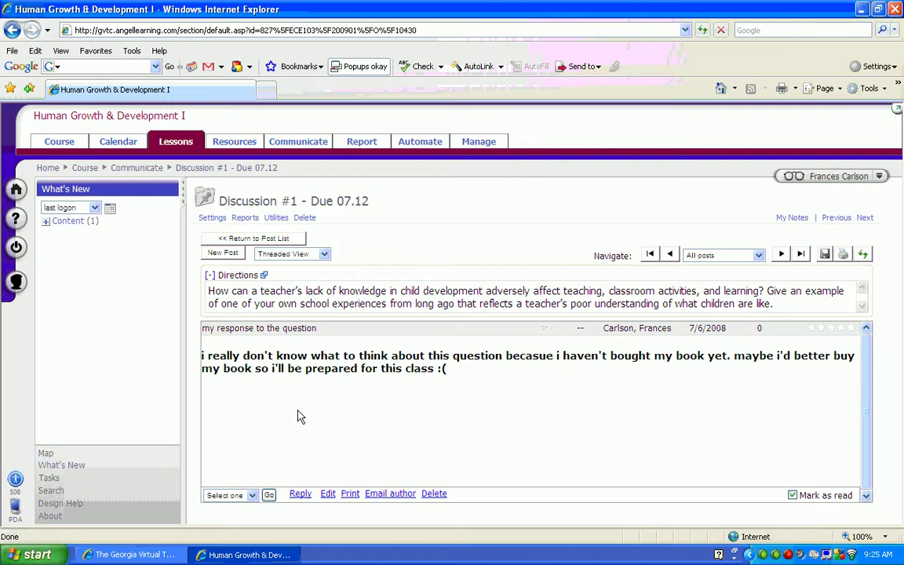
left_click(301, 494)
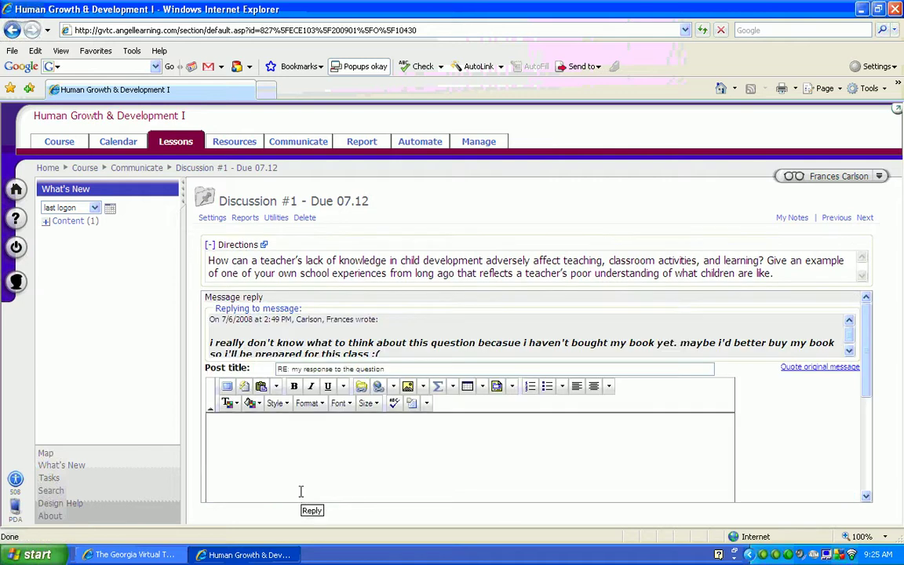
left_click(228, 424)
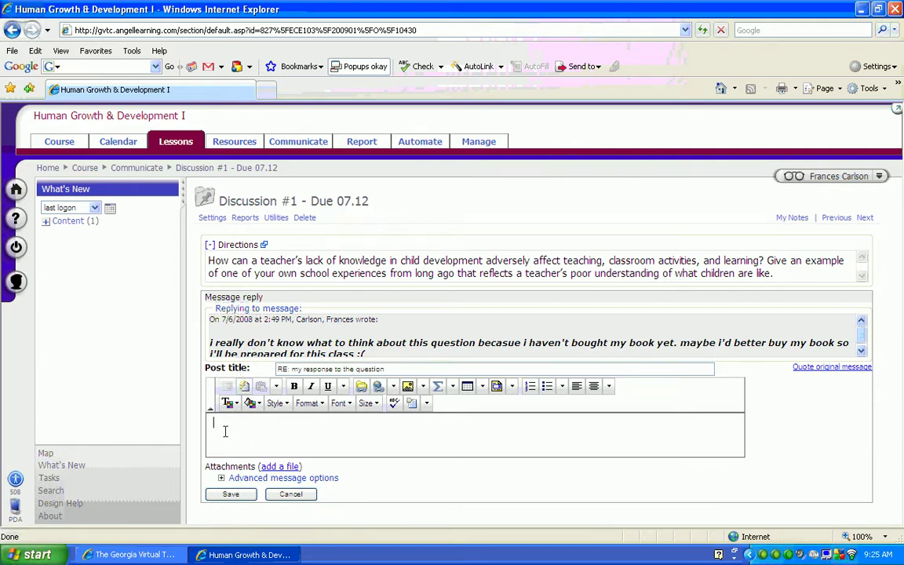
Step: Post the reply "i bought my book three months ago and have read it cover to cover. it is the greatest book i've ever read!"
type("i bought ")
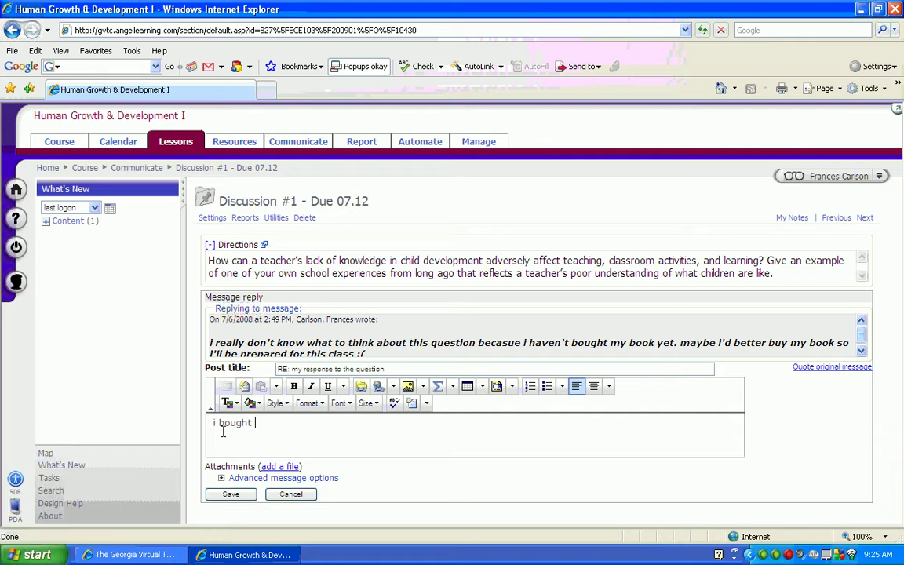
type("my book three months ag")
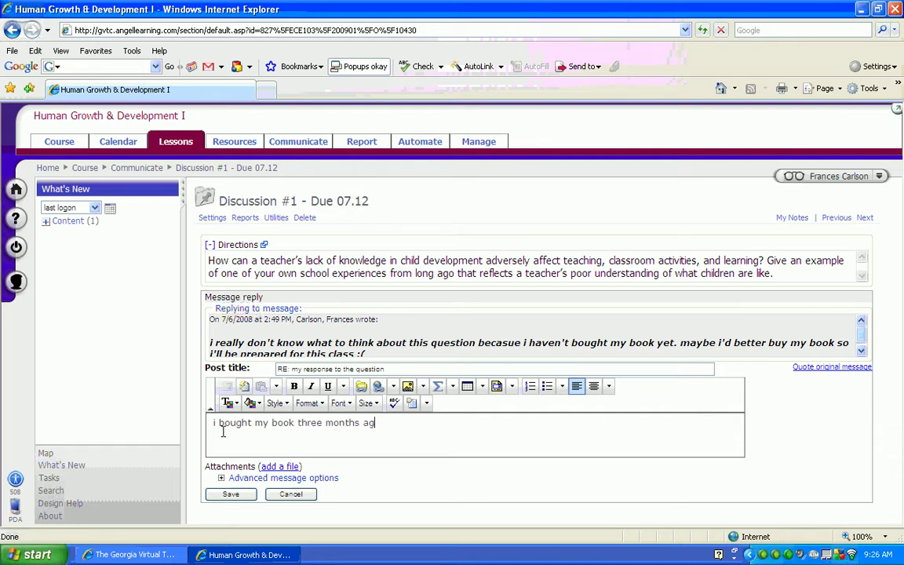
type("o and have read i")
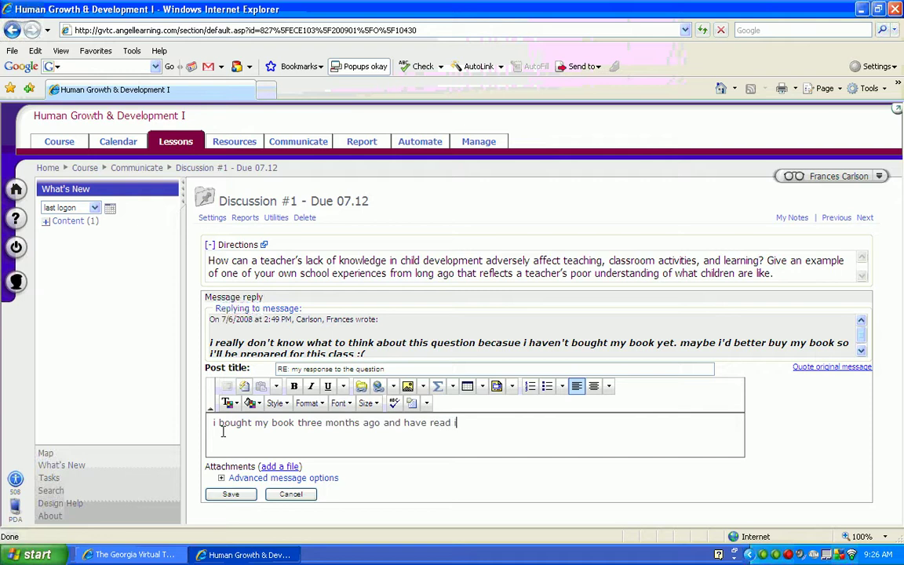
type("t cover to cover. it is the gre")
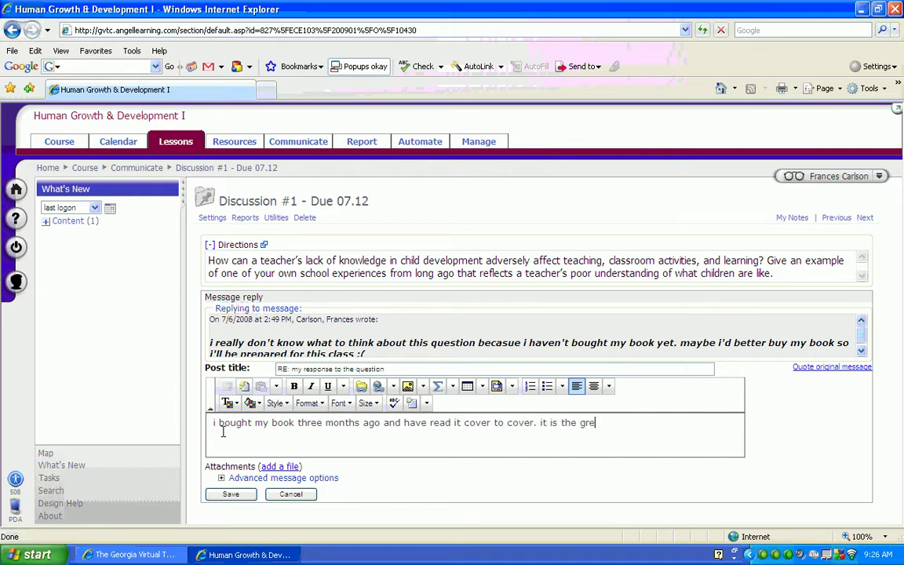
type("atest book i")
type("'ve ever ")
type("re")
type("ad")
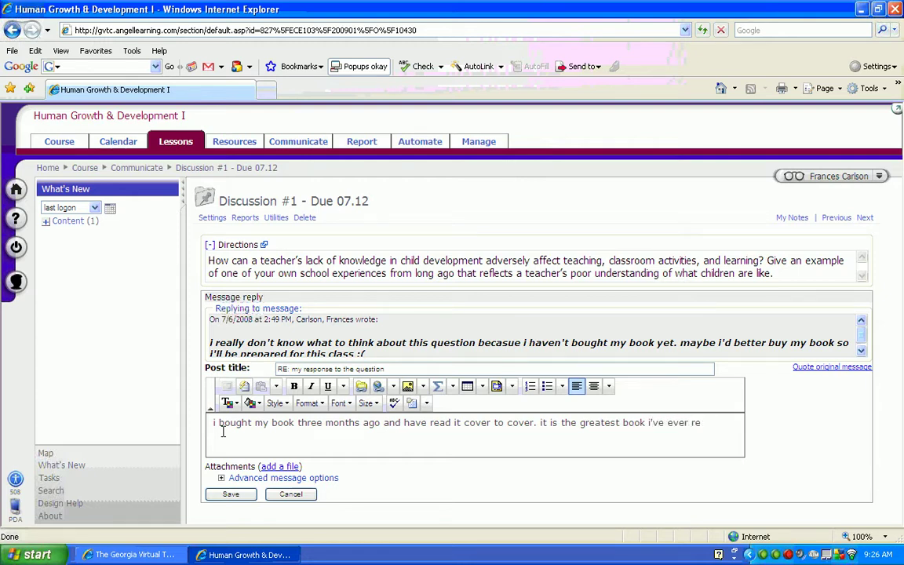
type("!")
left_click(230, 495)
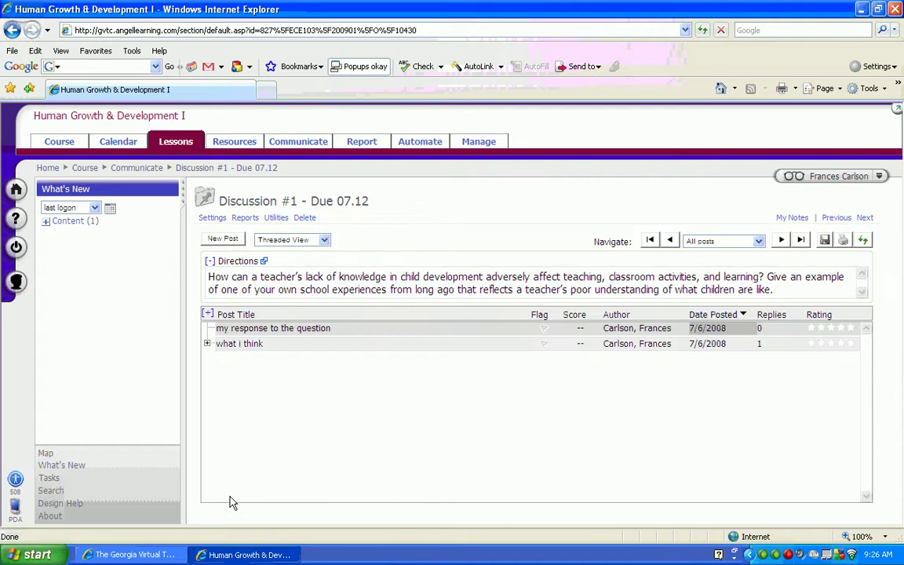
Step: Reload the course, reopen Discussion #1 - Due 07.12, and expand the replies under "what i think" and "my response to the question"
left_click(704, 30)
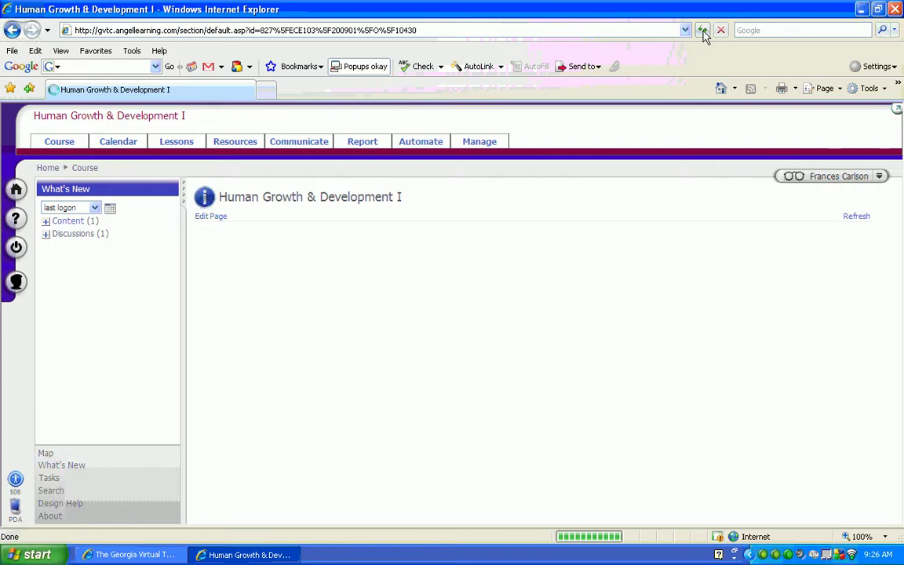
left_click(312, 146)
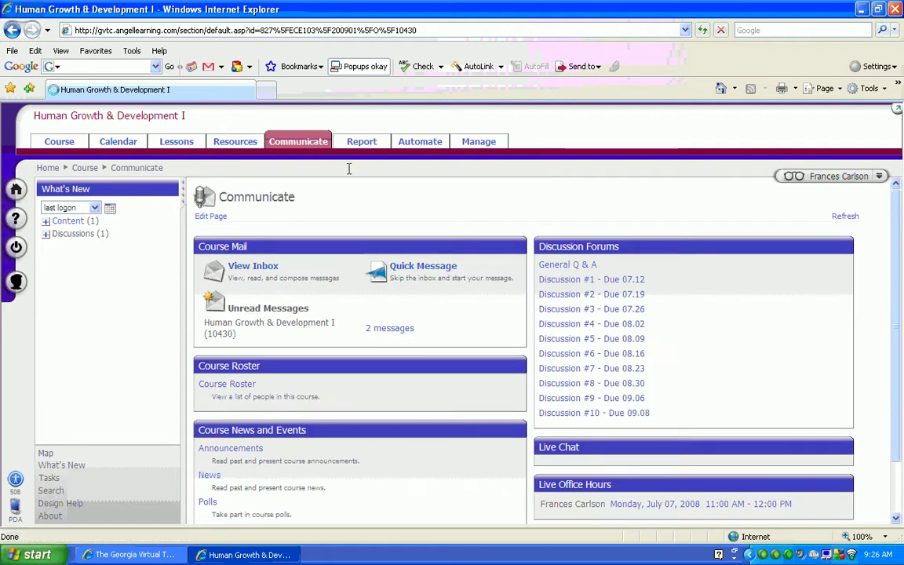
left_click(561, 284)
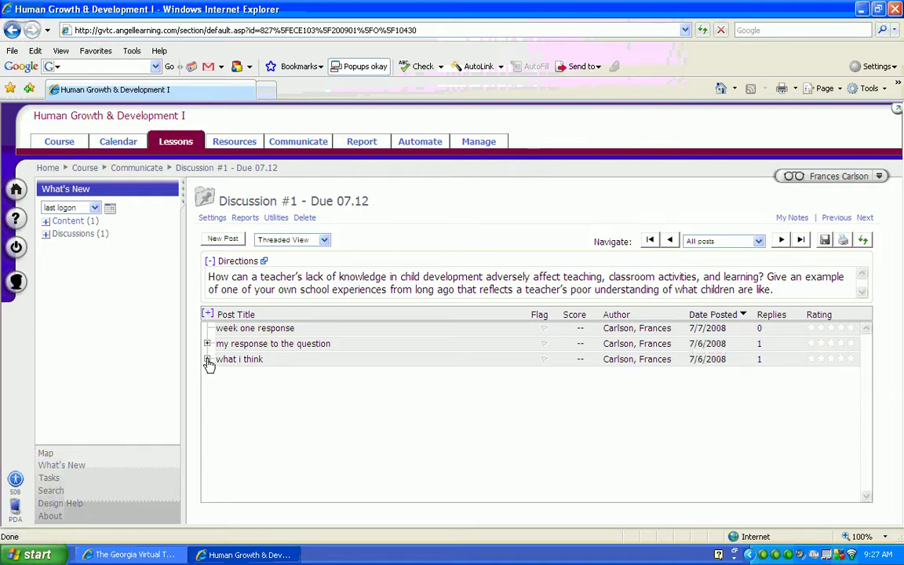
left_click(207, 359)
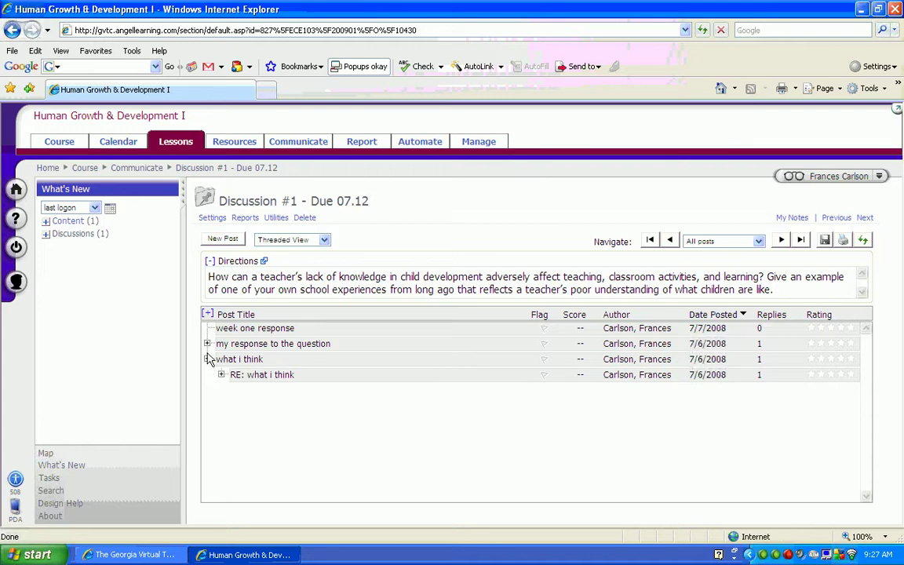
left_click(207, 343)
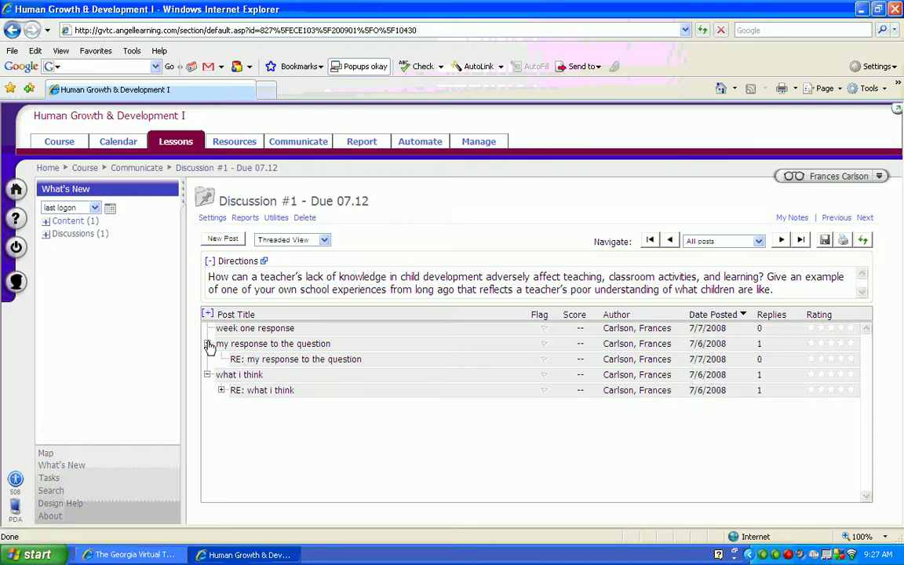